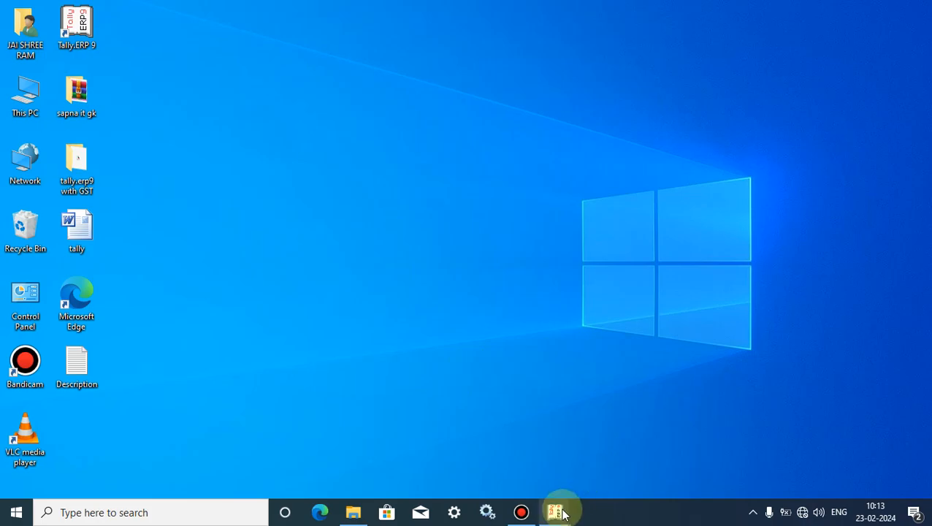
click(555, 511)
click(599, 459)
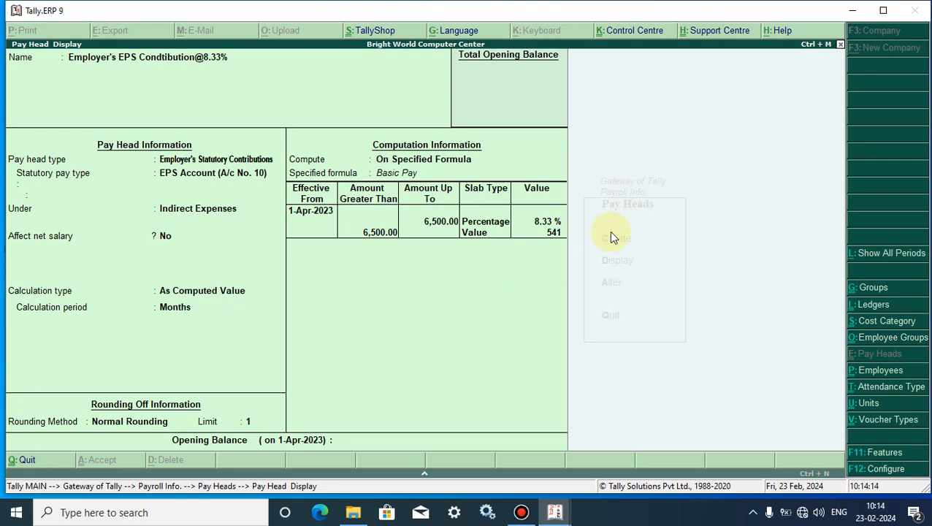
click(852, 11)
right_click(442, 214)
click(469, 251)
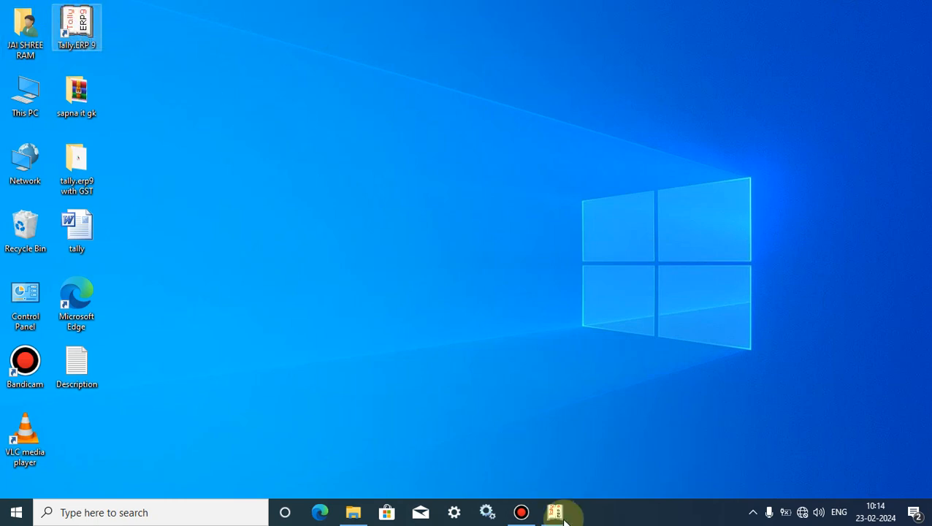
Switch to Tally.ERP 9 and start creating a new payroll pay head
mouse_move(555, 515)
click(486, 451)
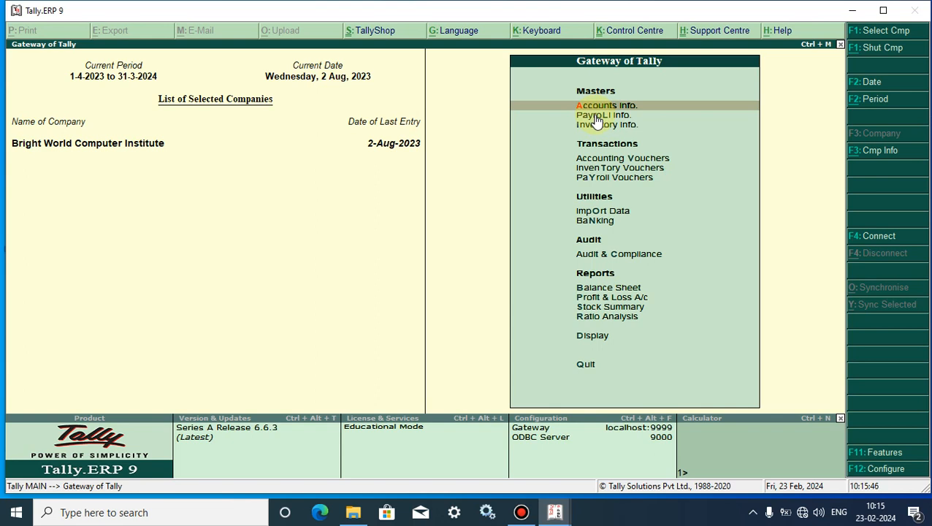
click(598, 118)
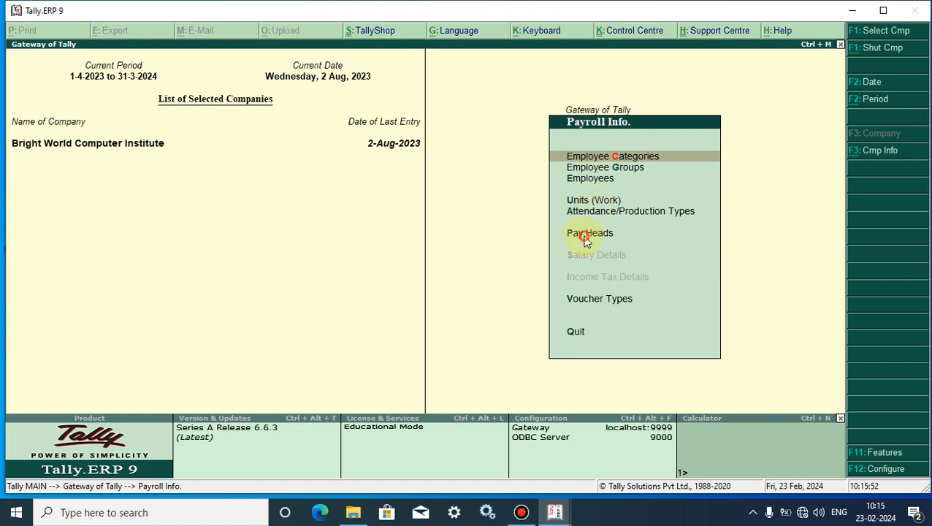
click(583, 233)
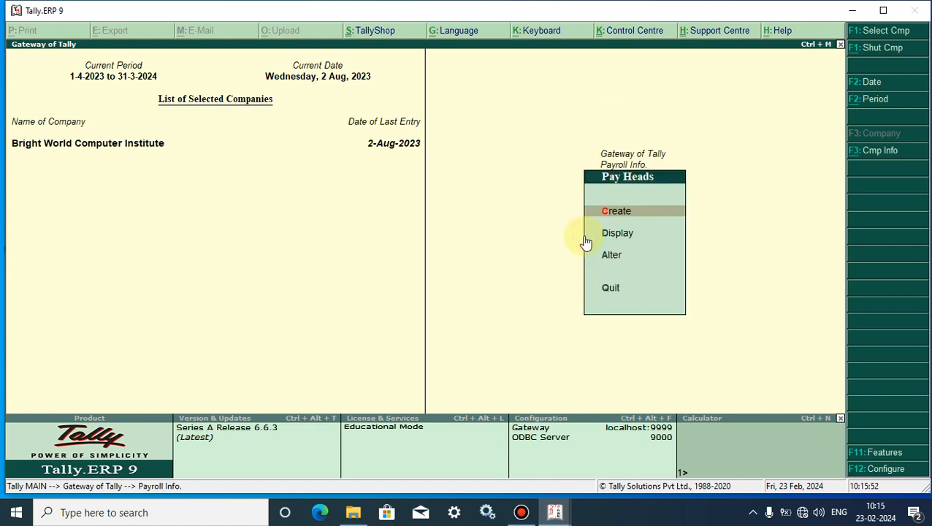
click(617, 213)
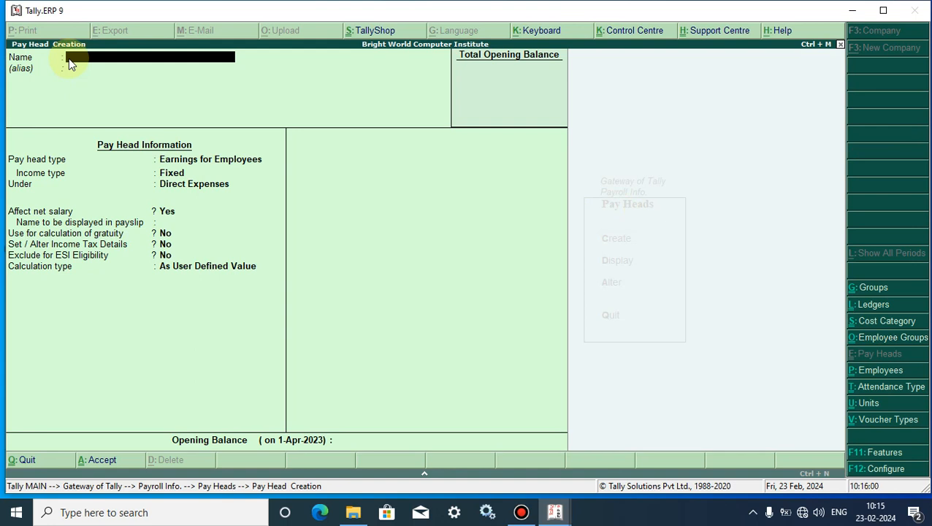
text(Emplo)
text(yer)
text(;s)
key(BackSpace)
key(BackSpace)
text('s Esi)
key(BackSpace)
key(BackSpace)
text(PS Contribu)
key(BackSpace)
key(BackSpace)
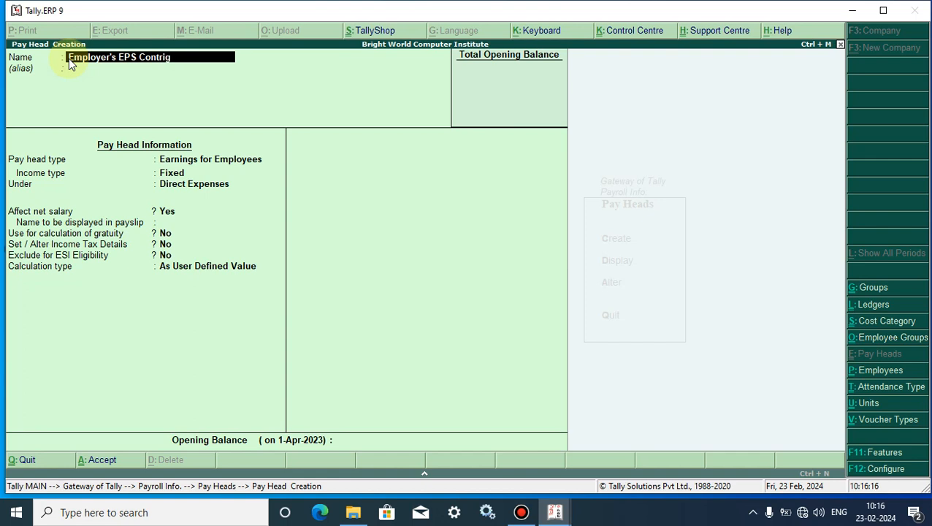
text(bution@8.33@)
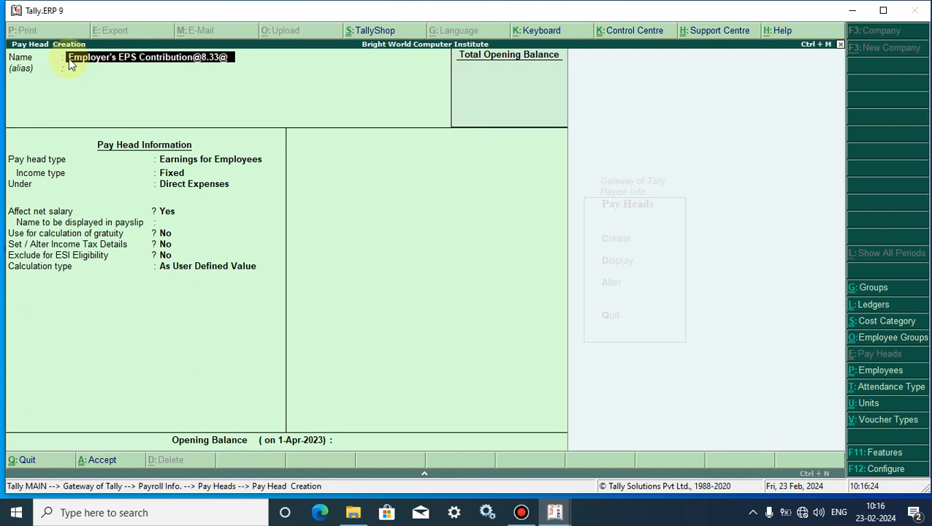
key(BackSpace)
text(%)
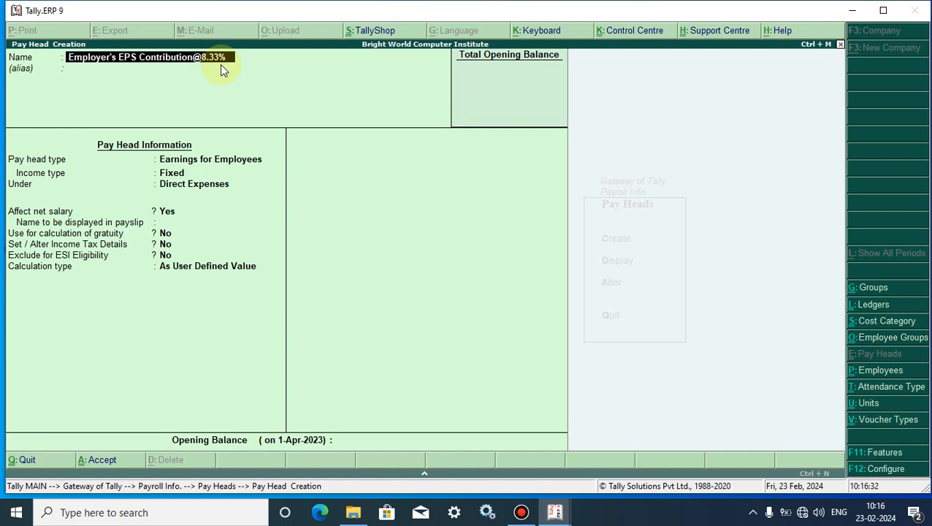
key(Return)
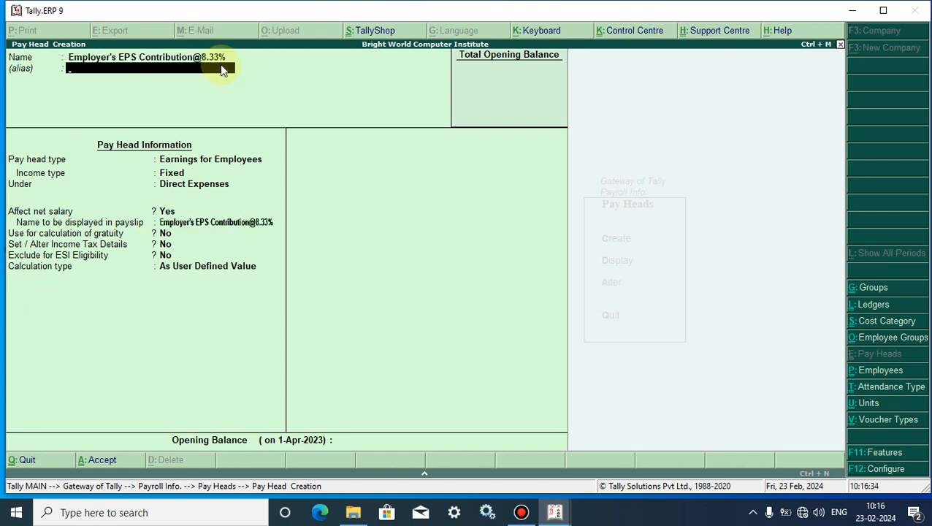
key(Return)
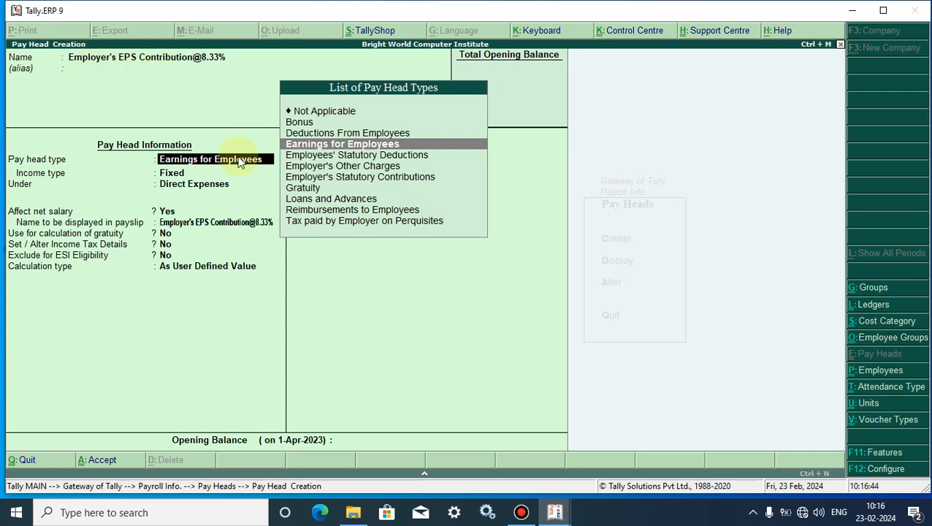
Set the pay head type to Employer's Statutory Contributions and the statutory pay type to EPS Account (A/c No. 10)
click(312, 178)
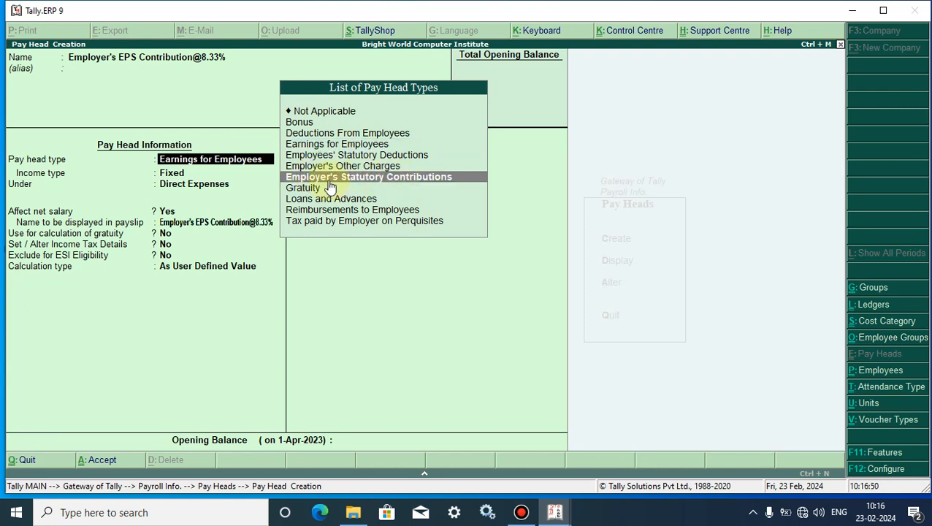
click(395, 183)
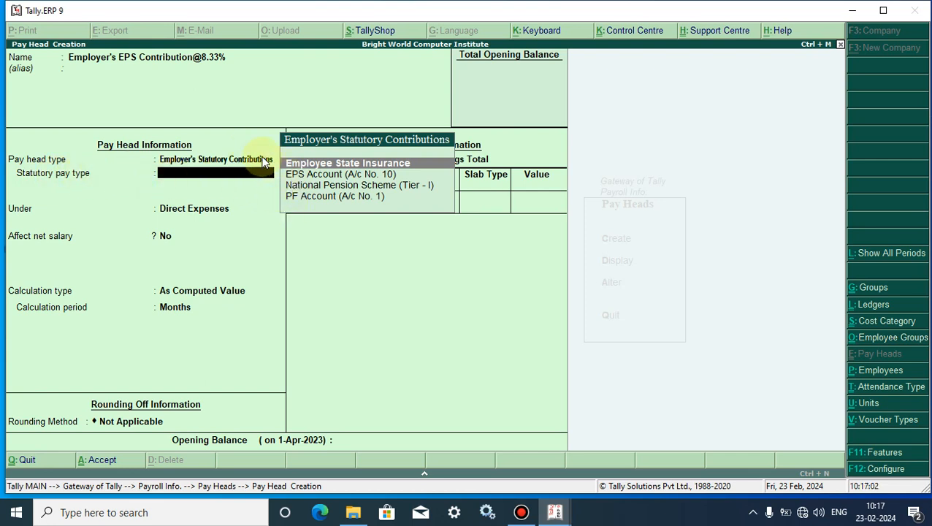
click(320, 175)
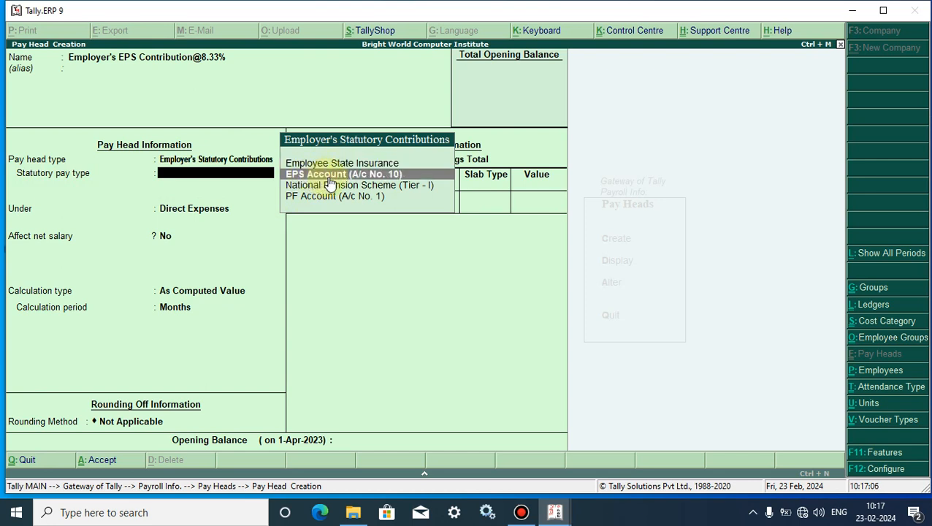
click(379, 180)
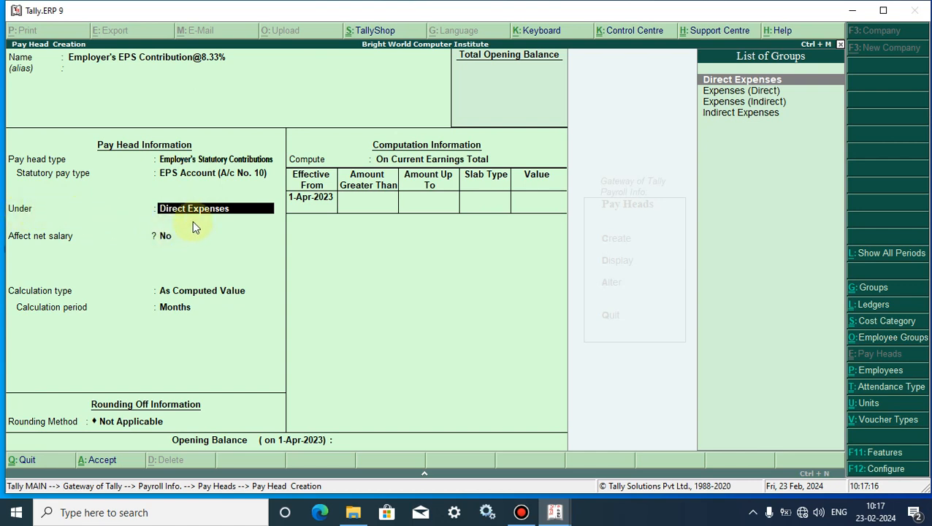
Place the pay head under Indirect Expenses and keep Affect net salary at No
click(744, 117)
click(742, 115)
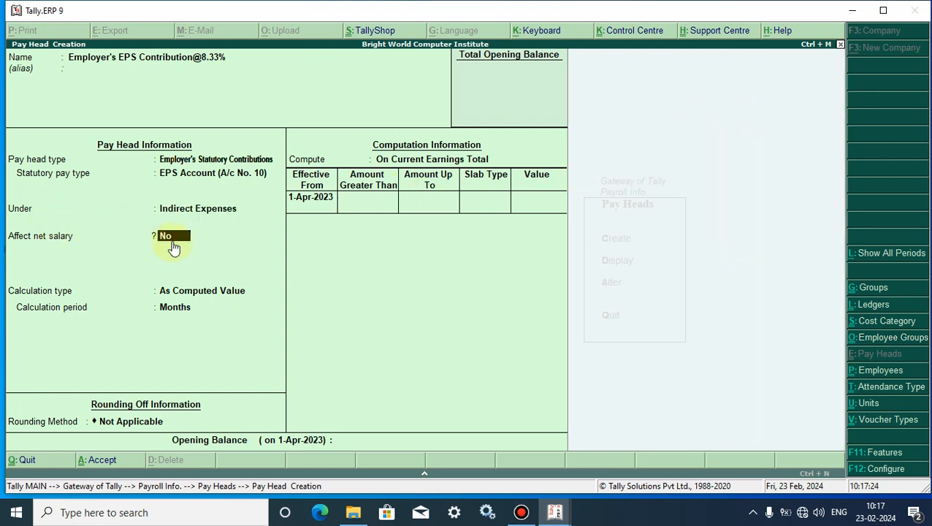
key(Return)
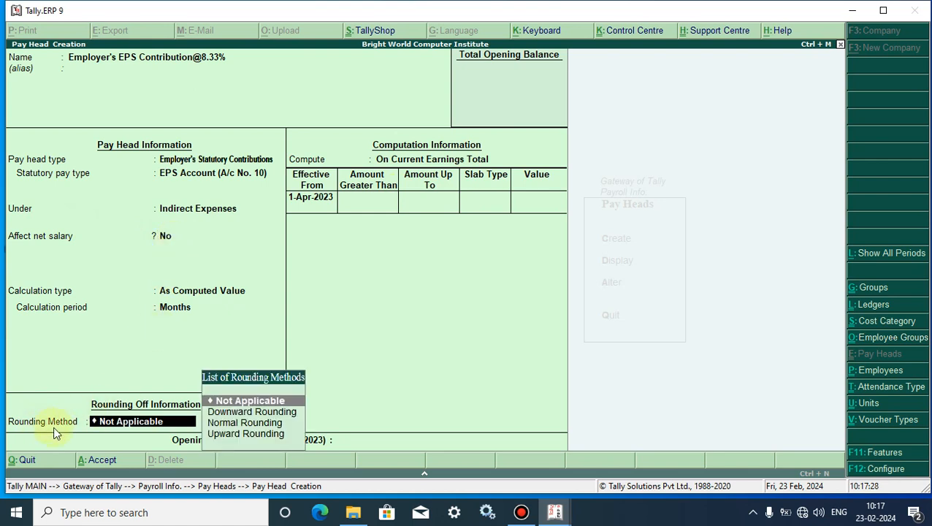
Set the pay head's rounding method to Normal Rounding with a limit of 1
click(232, 423)
click(232, 423)
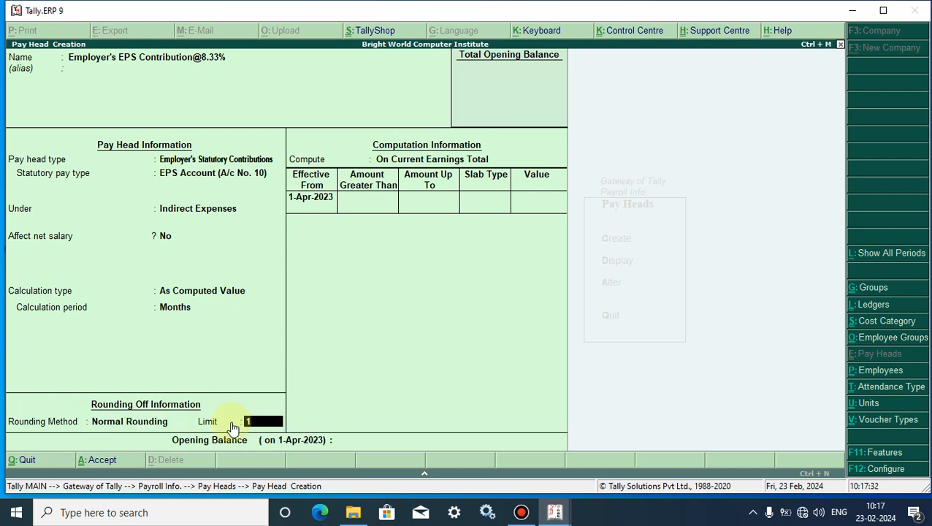
key(Return)
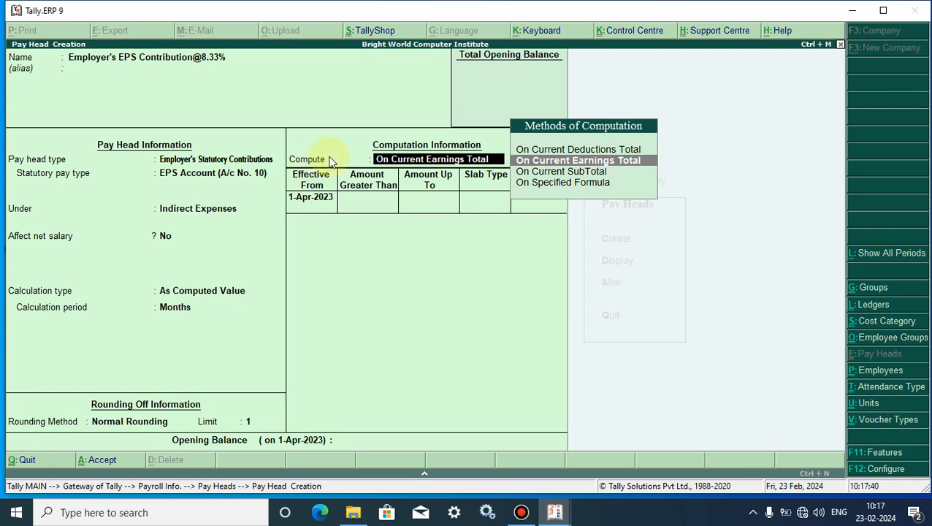
Compute the pay head on a specified formula consisting only of Basic Pay
click(538, 185)
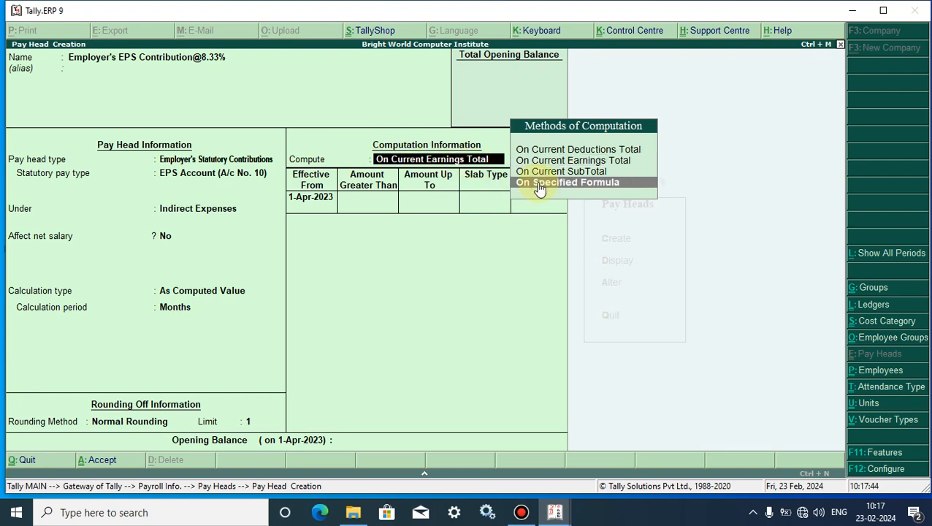
click(538, 187)
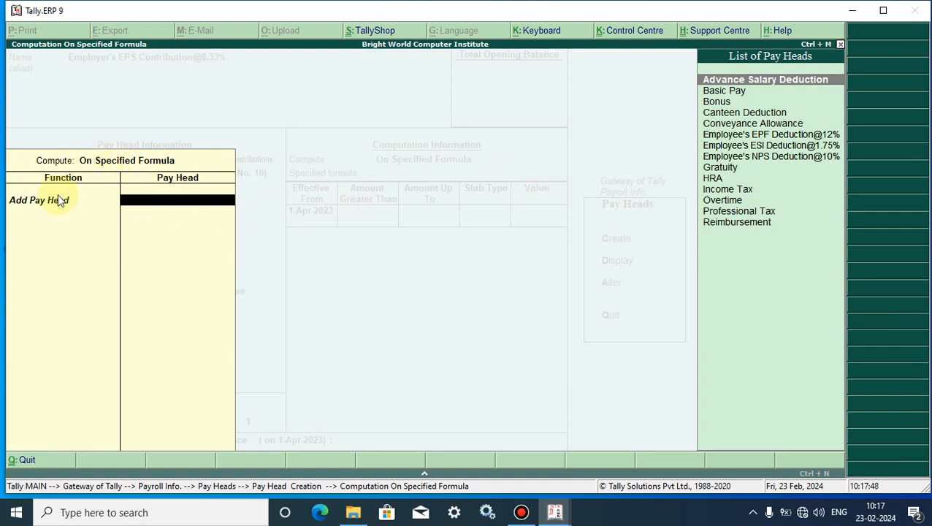
click(720, 92)
click(721, 95)
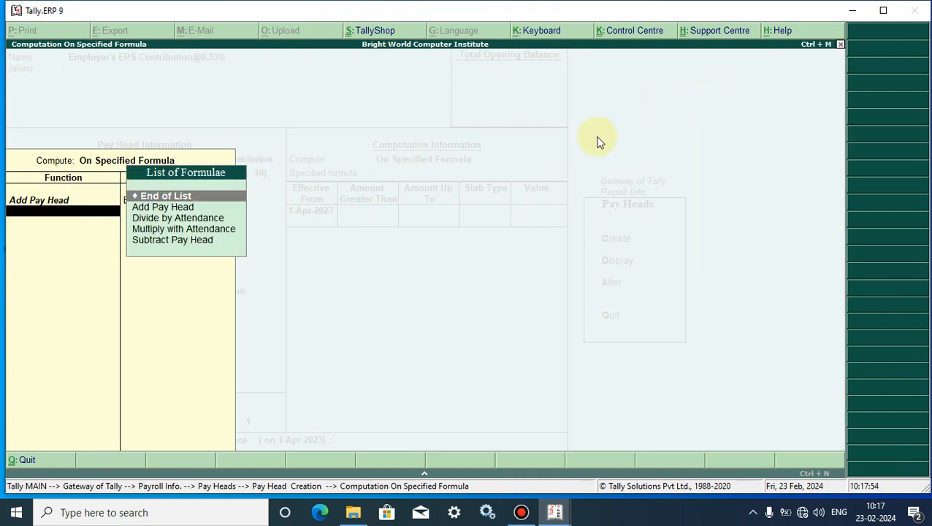
click(183, 198)
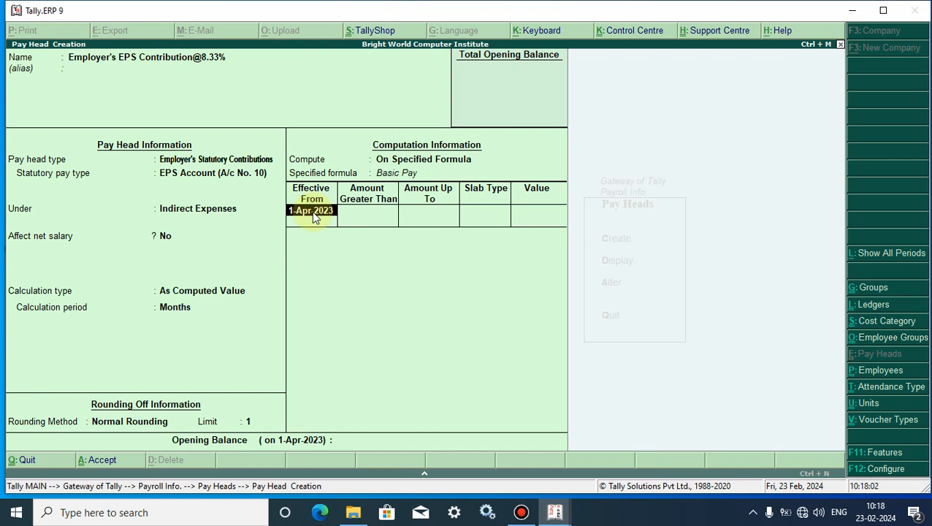
Add a percentage slab effective from 1-Apr-2023 for amounts up to 6,500 at 8.33 %
key(Return)
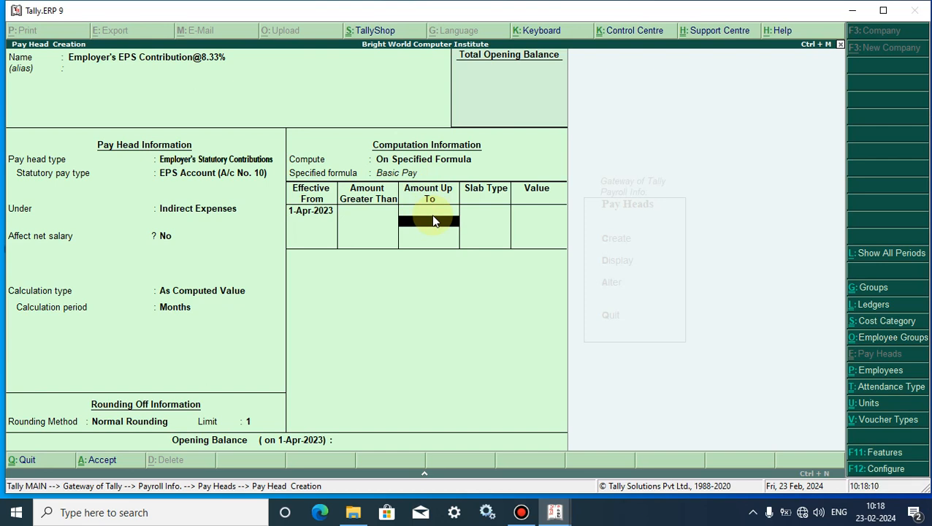
text(6500)
key(Return)
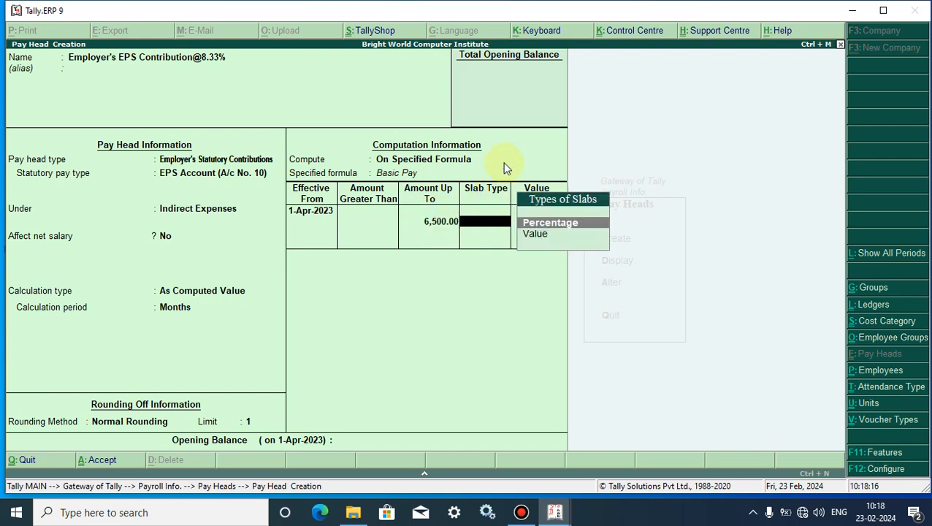
click(537, 225)
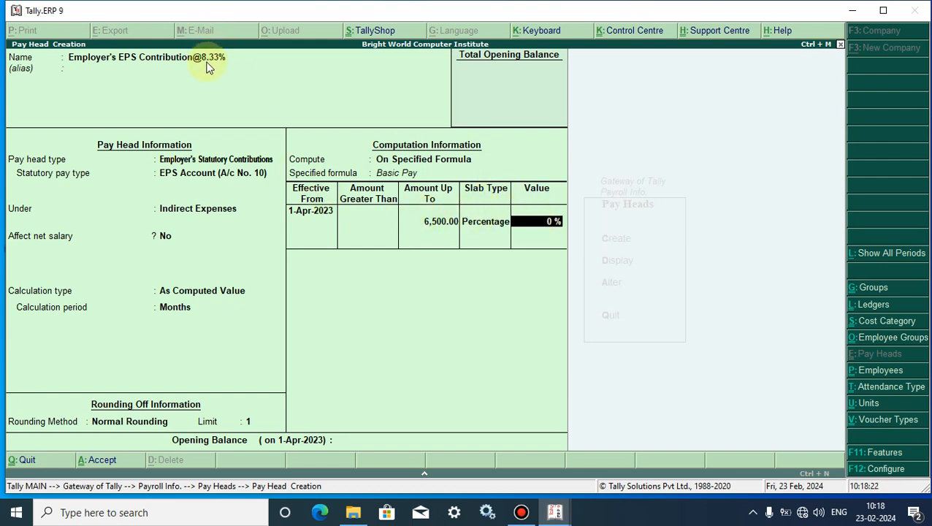
text(8.33)
key(Return)
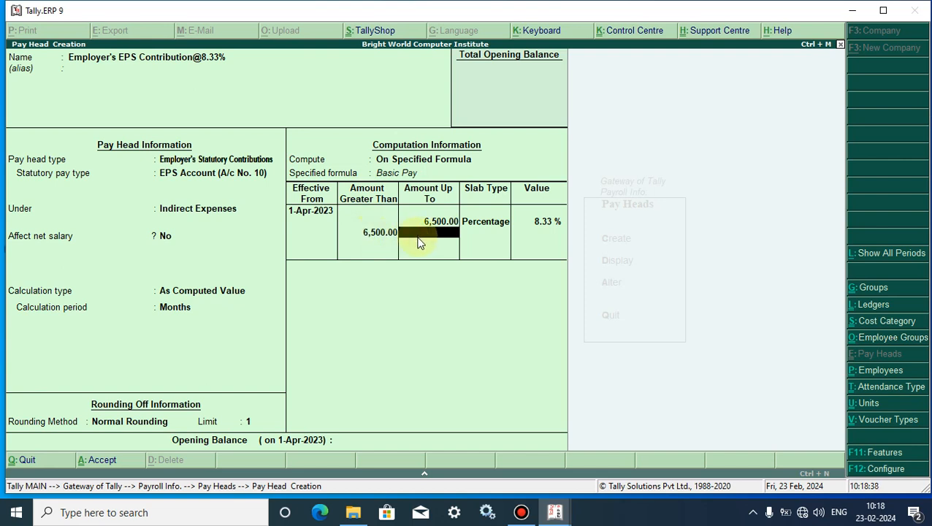
Add a second slab for amounts greater than 6,500, with no upper limit, slab type Value and value 541
key(Return)
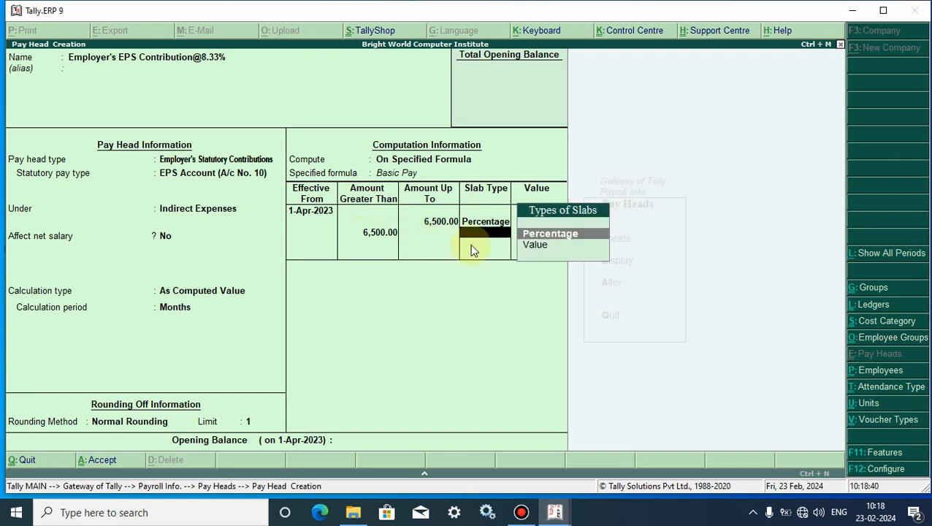
click(535, 245)
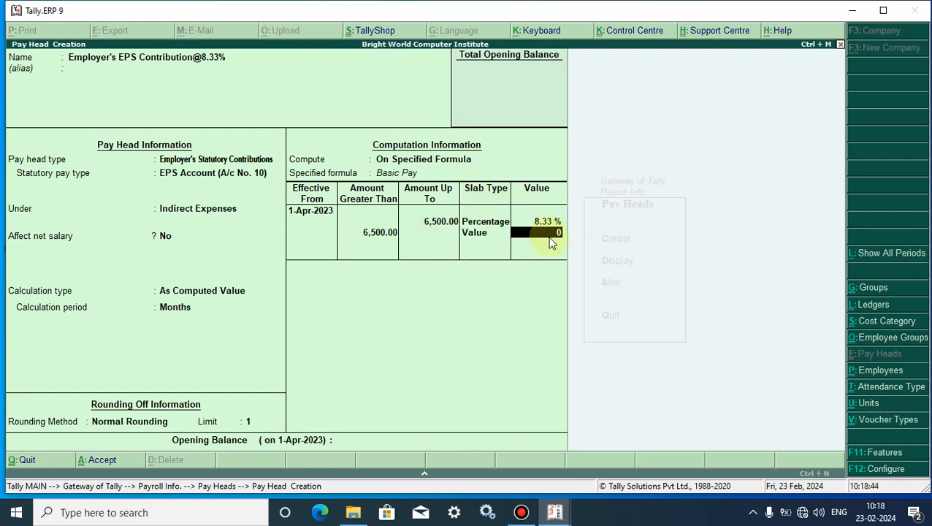
text(541)
key(Return)
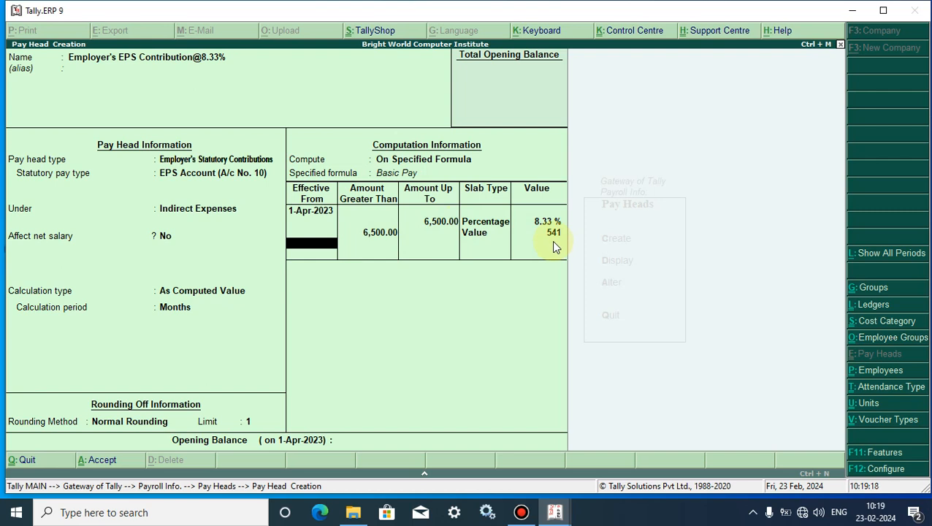
End the slab list, accept the new pay head and leave the creation form
key(Return)
key(Return)
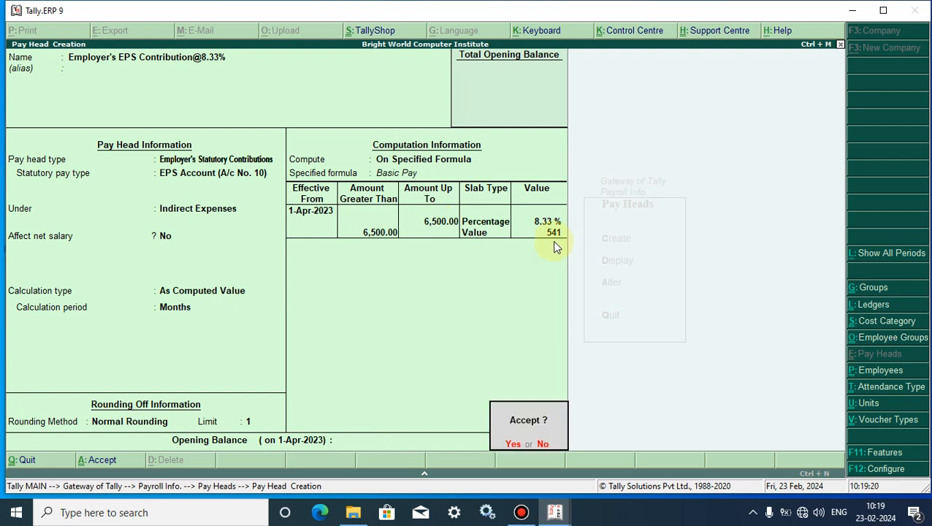
click(511, 443)
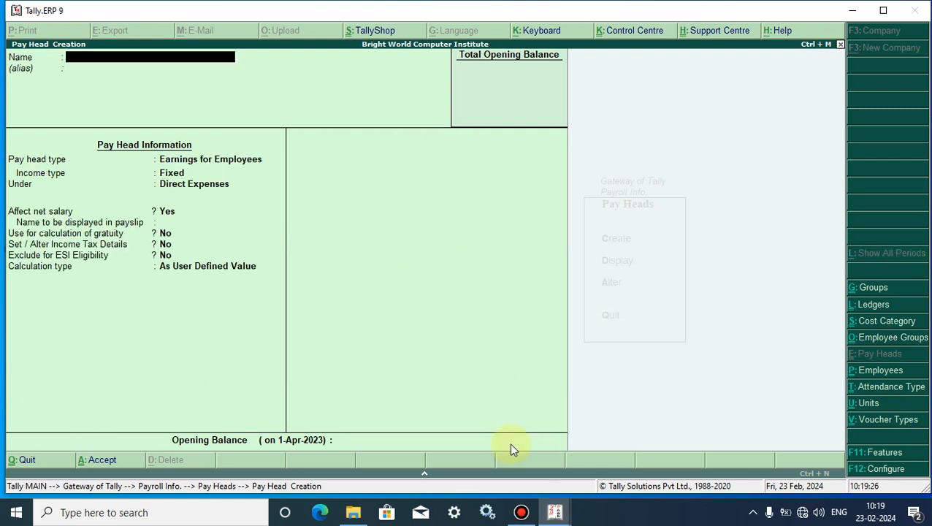
key(Escape)
click(510, 443)
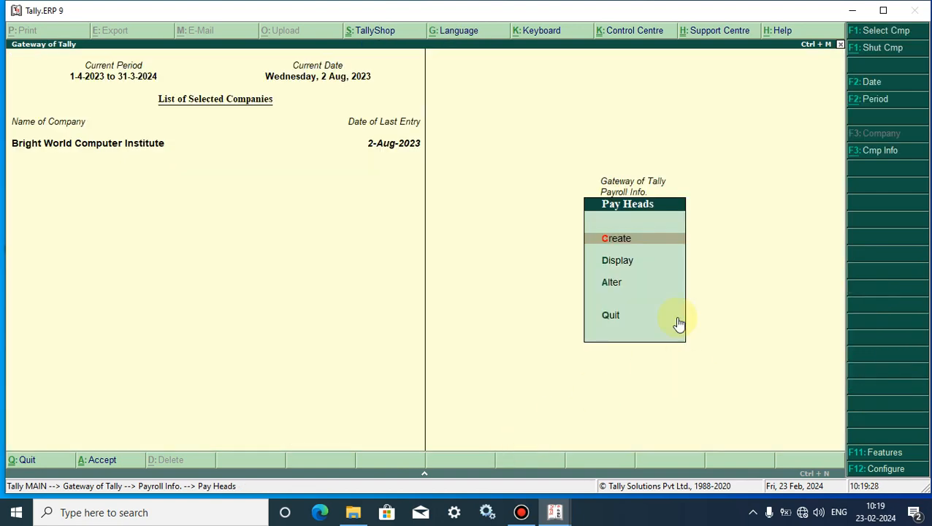
click(620, 266)
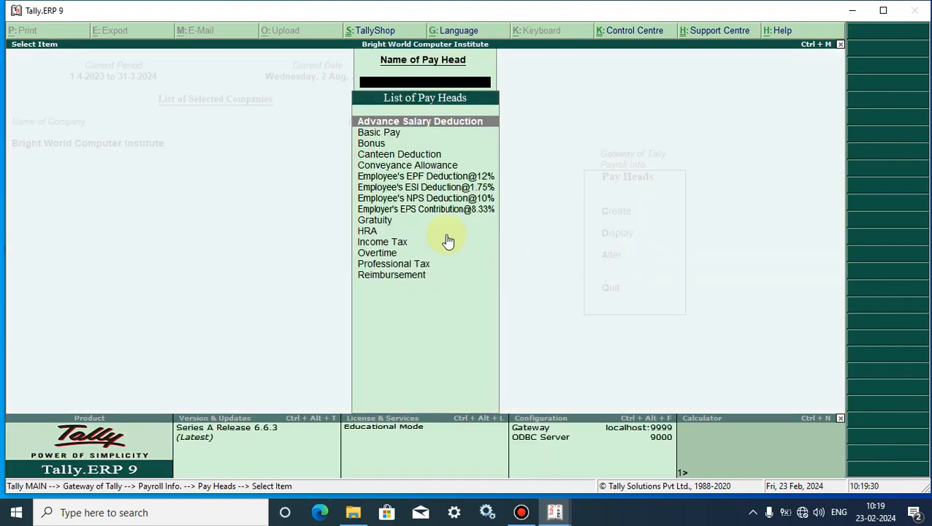
click(414, 209)
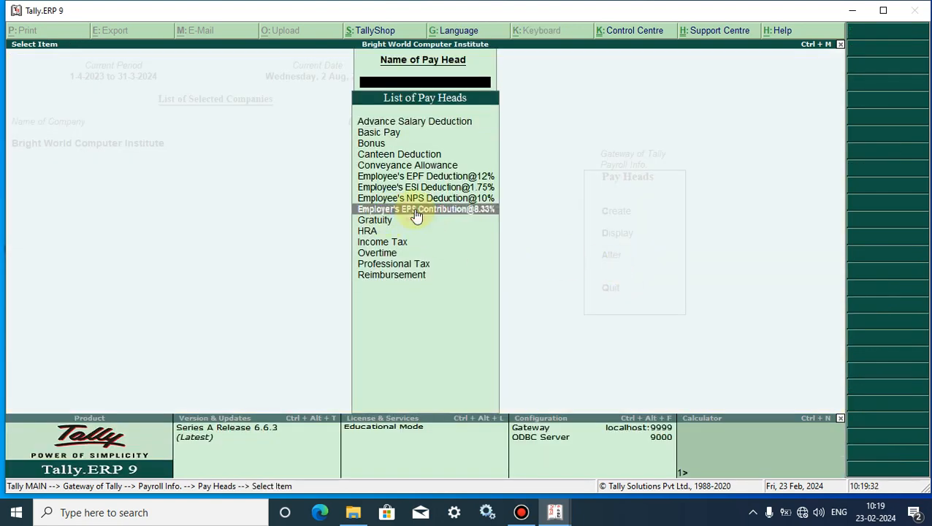
click(414, 210)
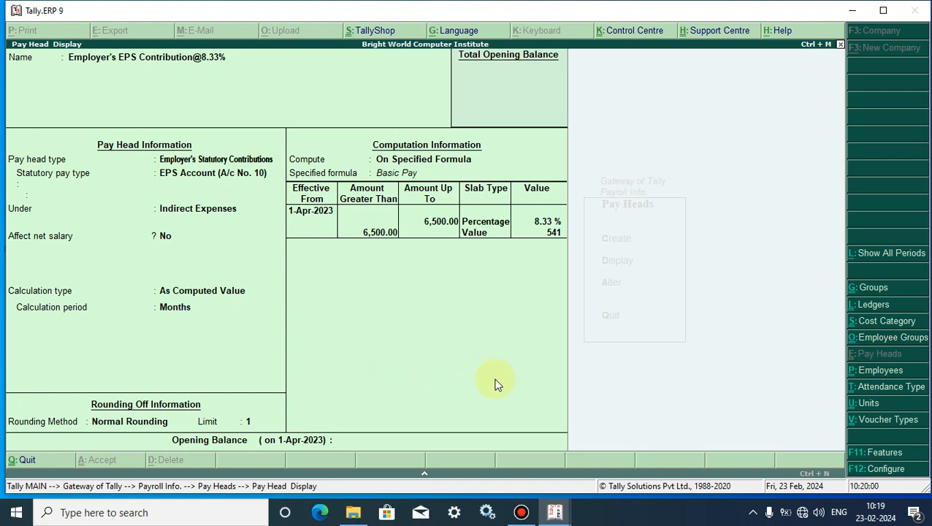
key(Escape)
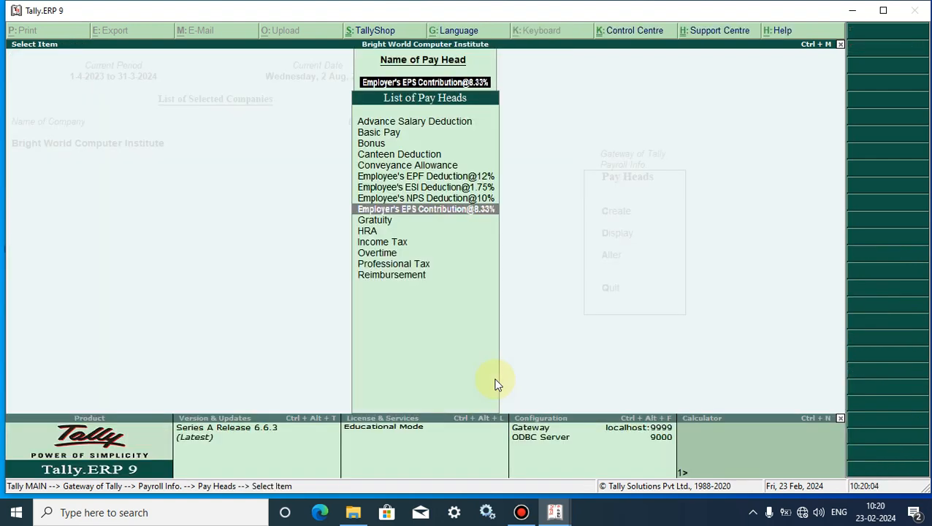
key(Escape)
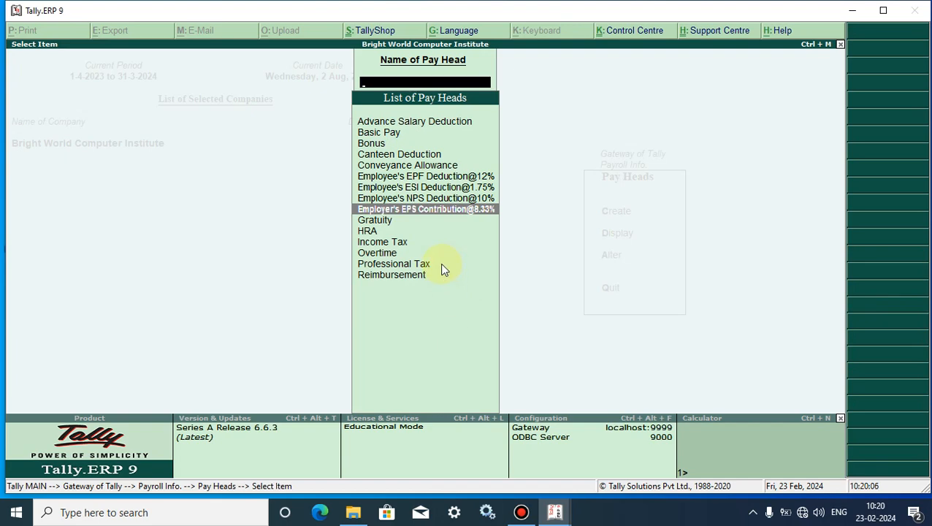
key(Escape)
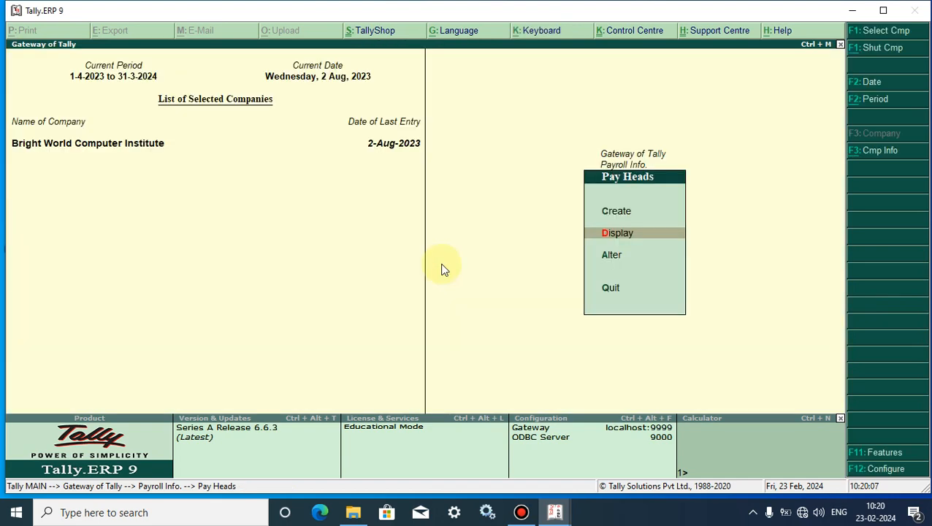
click(610, 256)
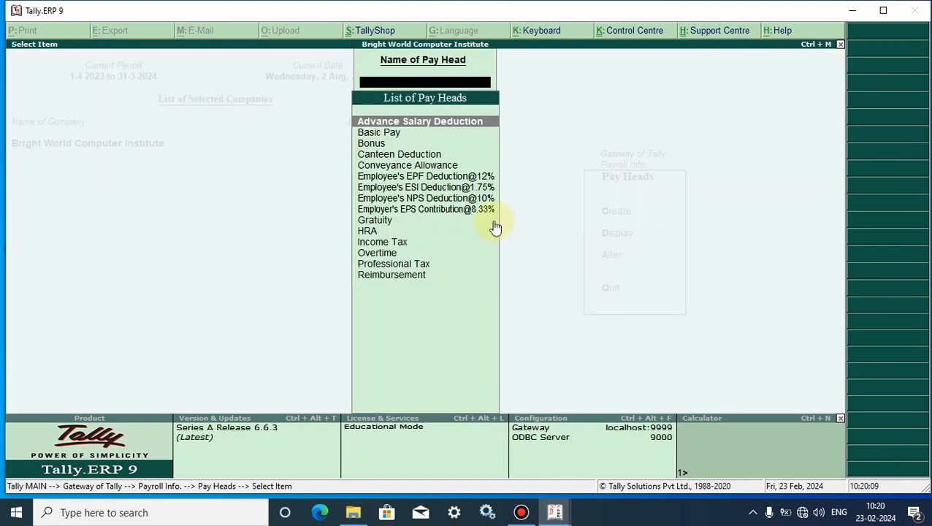
click(420, 211)
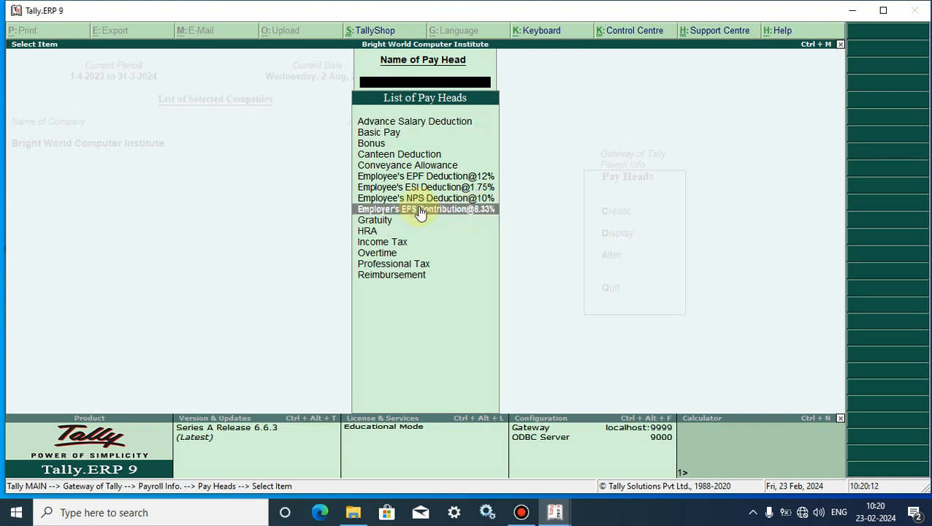
click(420, 211)
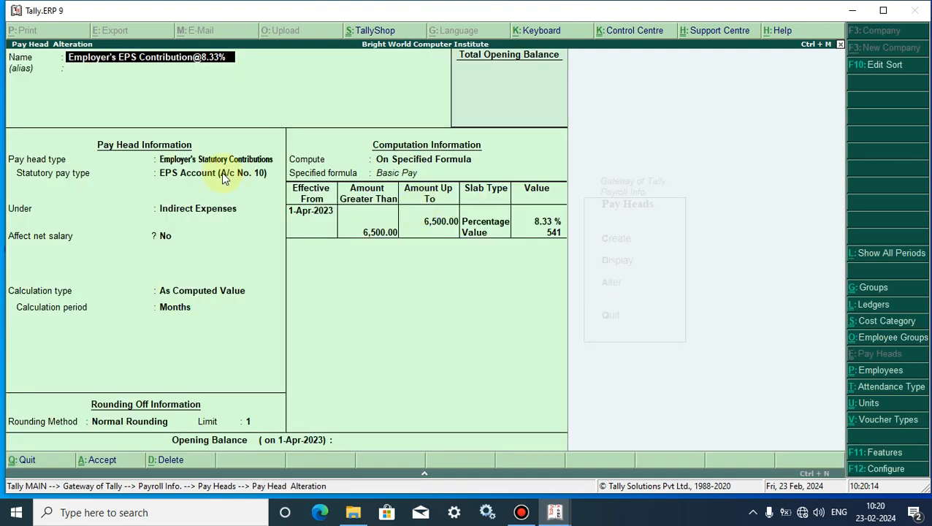
click(164, 241)
text(y)
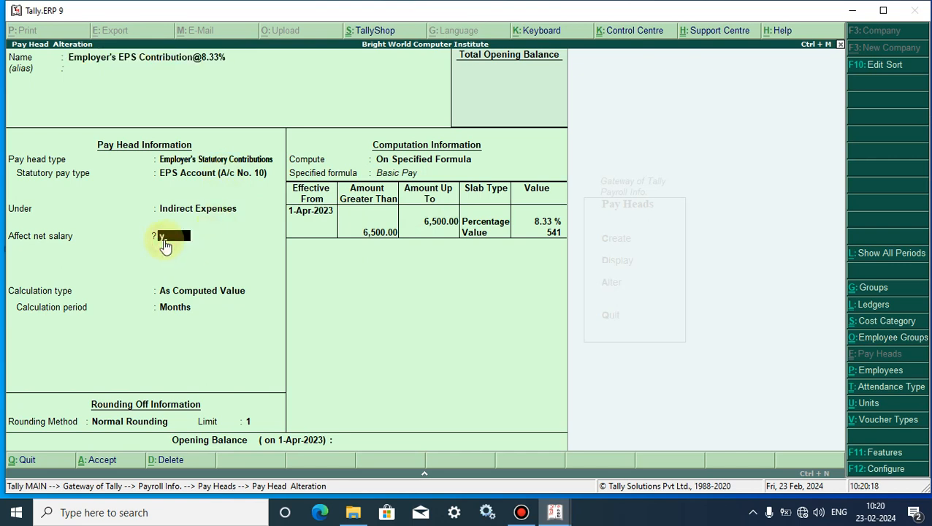
key(Return)
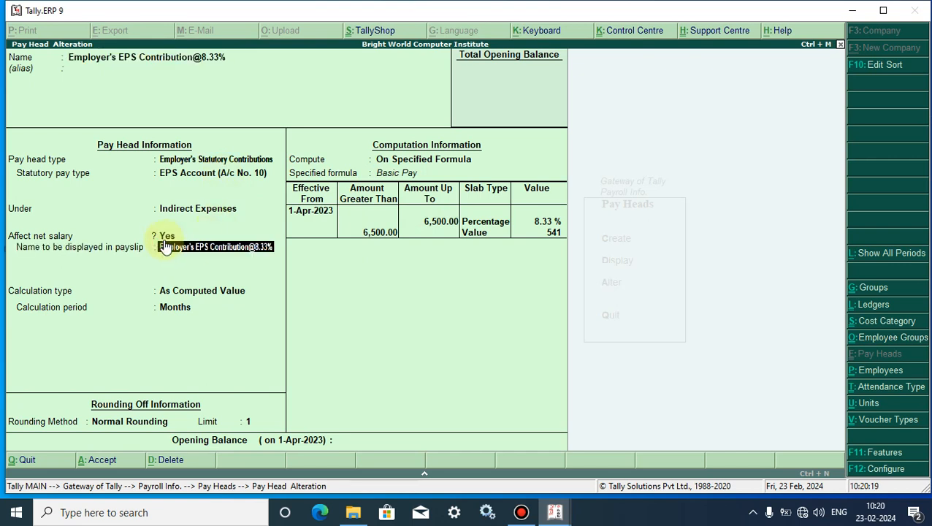
Set the value of the slab for amounts greater than 6,500 to 651
click(540, 223)
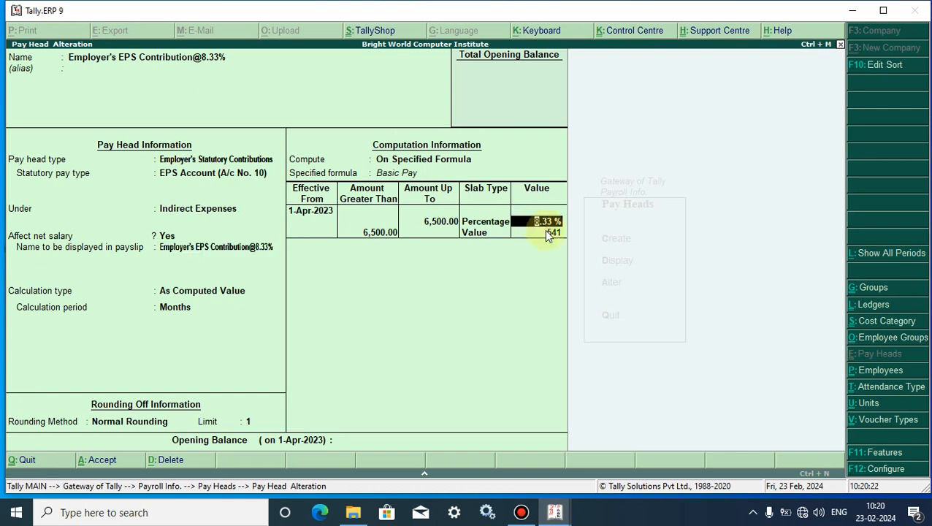
click(550, 233)
text(551)
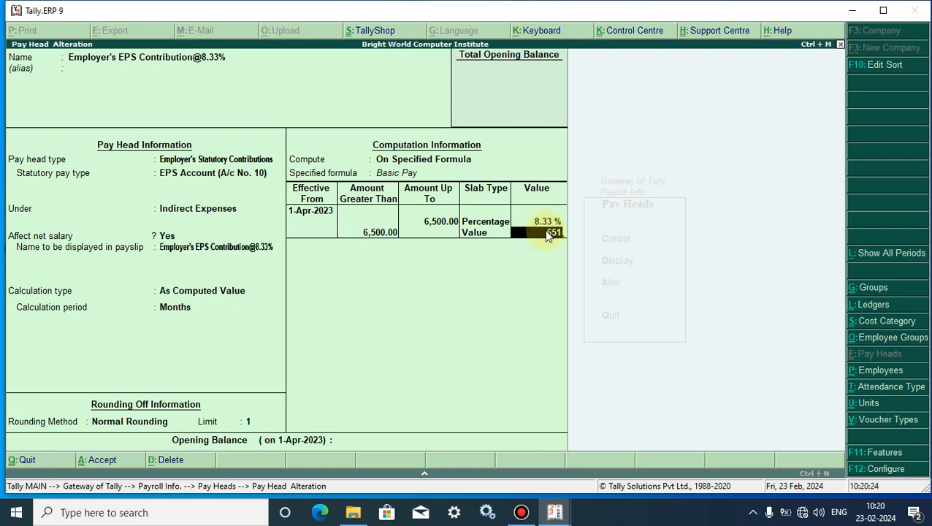
key(Return)
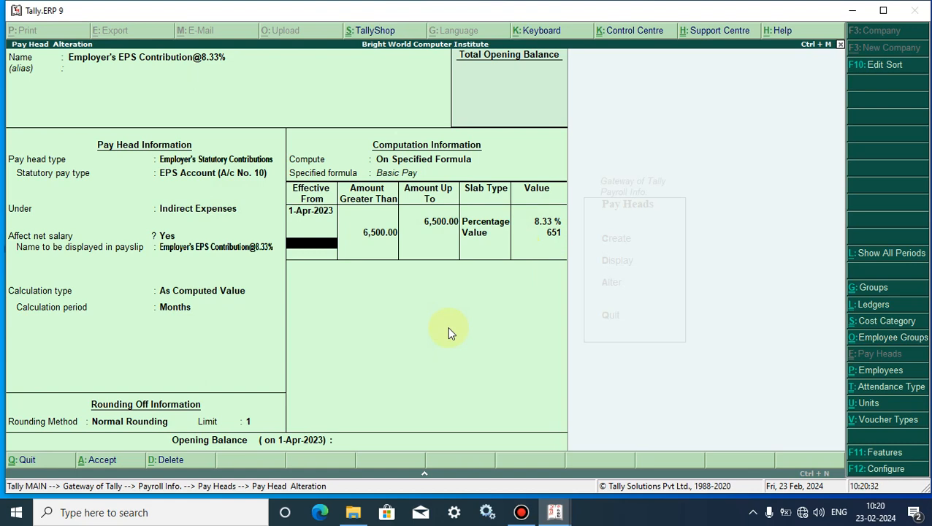
Request deletion of the pay head but decline it, and quit the alteration without saving
key(alt+d)
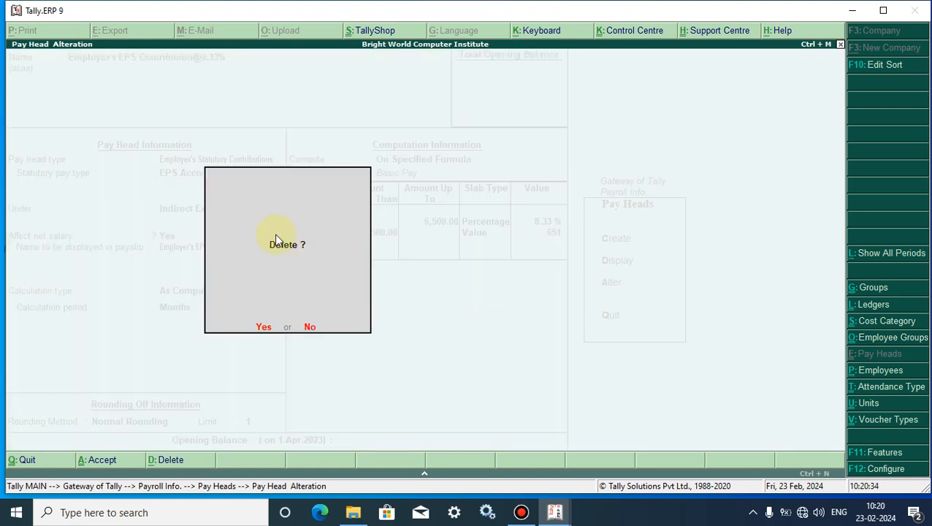
click(310, 330)
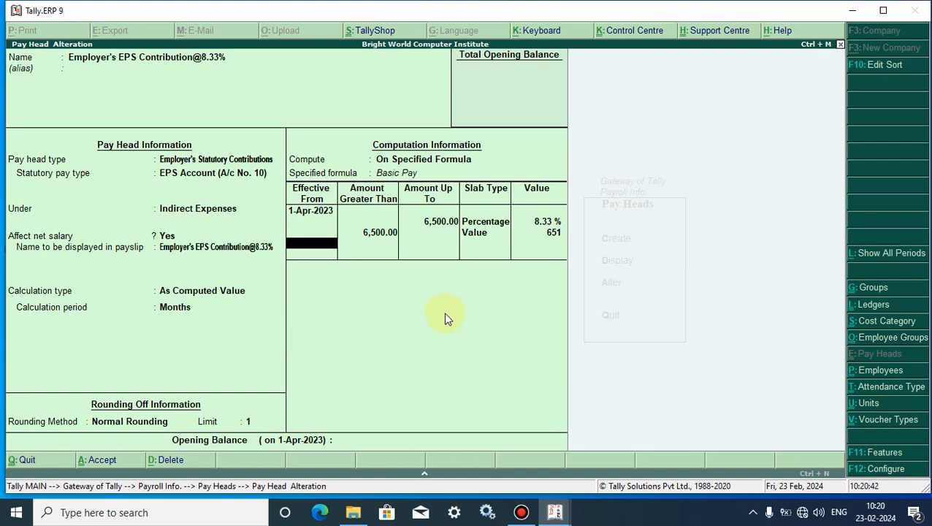
key(Escape)
key(Return)
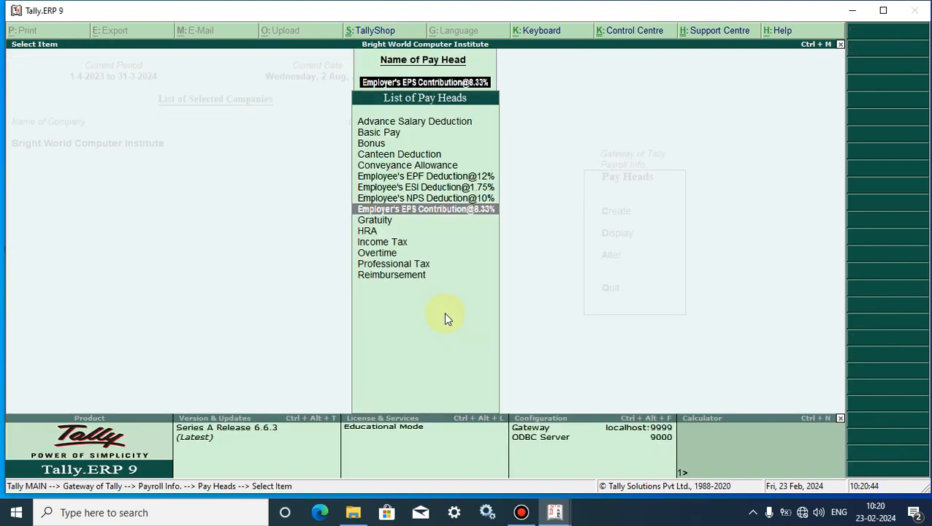
Leave the pay head list and payroll masters and return to the Gateway of Tally
key(Escape)
key(Escape)
key(Escape)
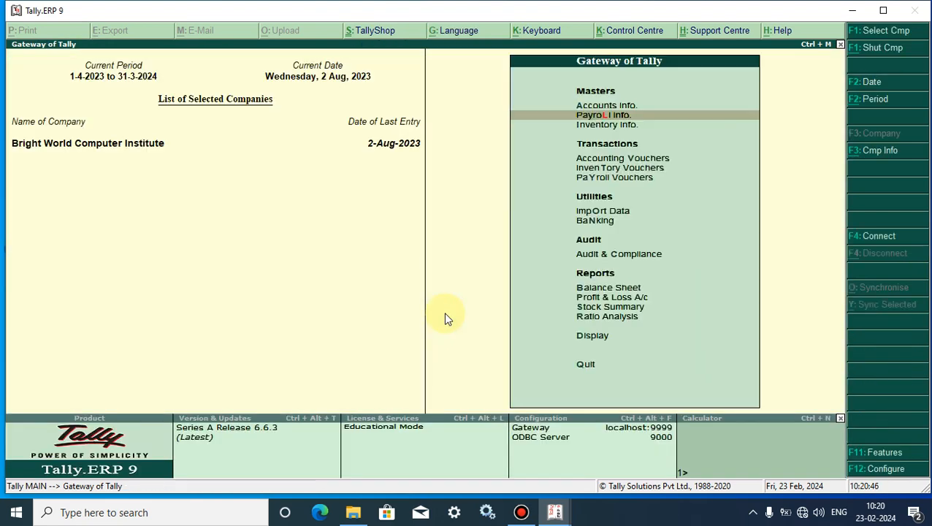